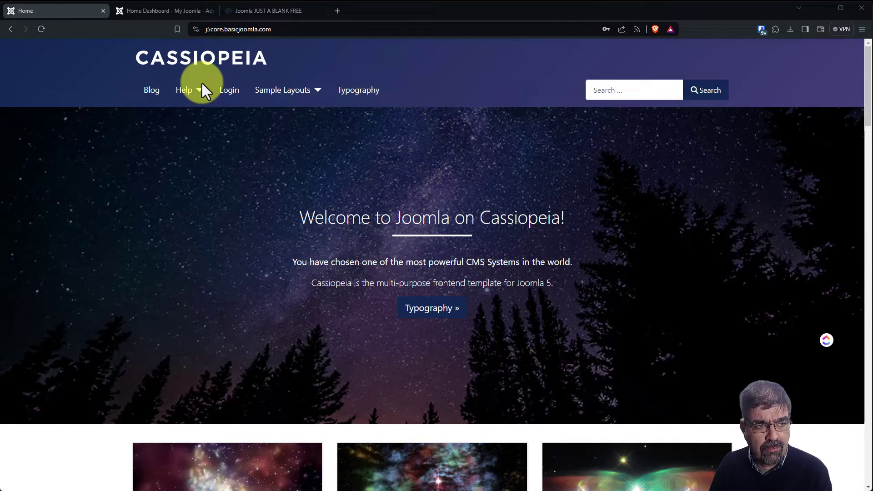
- Review the front page's featured articles, Main Menu and Login Form, then return to the administrator Home Dashboard
scroll(191, 105, "down", 8)
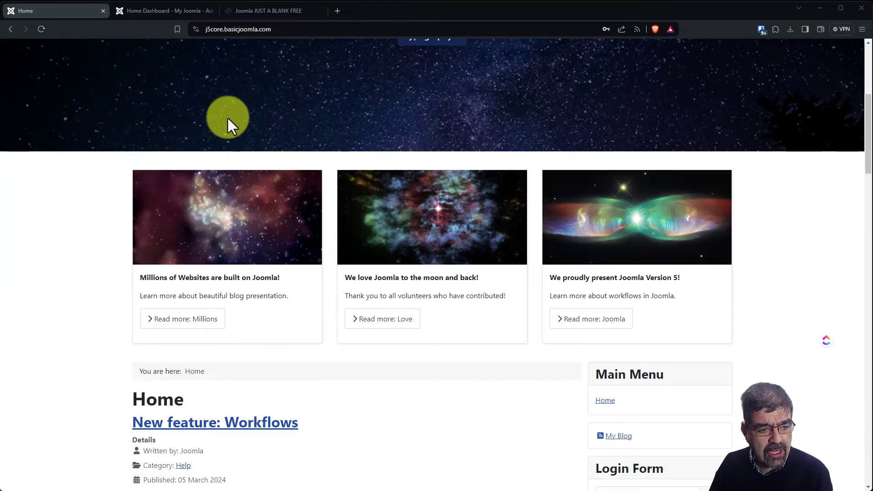
scroll(227, 112, "down", 10)
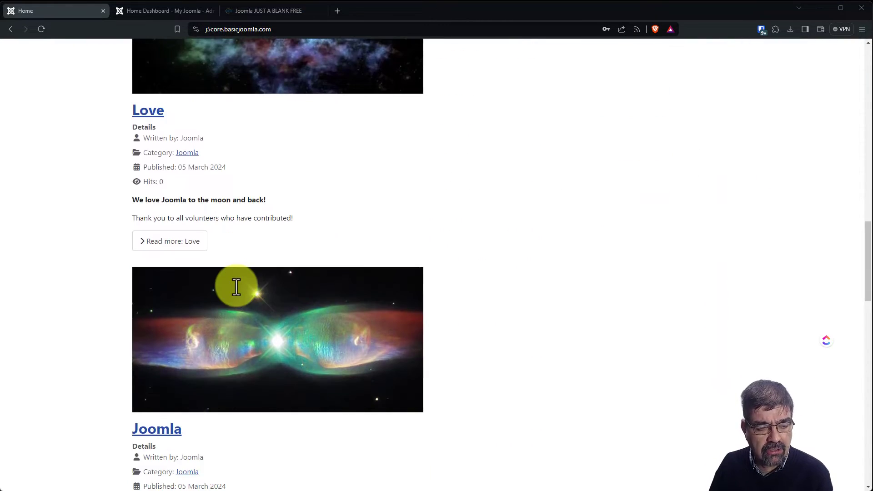
scroll(235, 286, "up", 12)
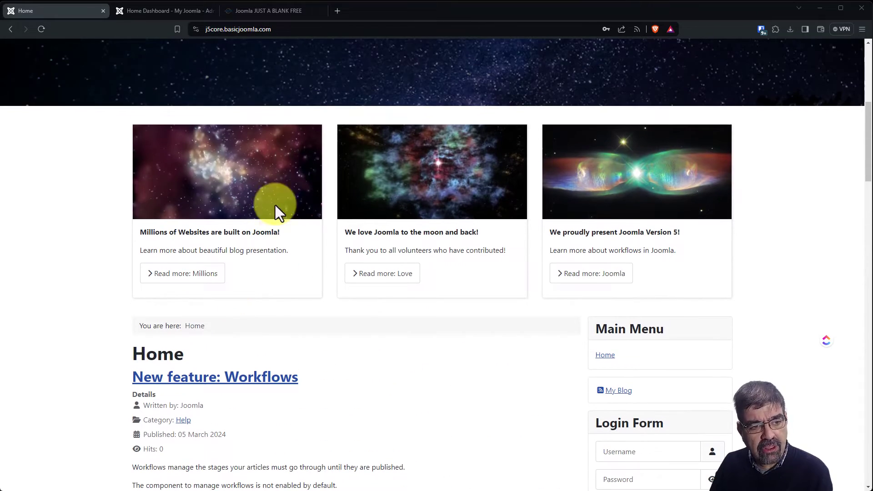
scroll(228, 199, "down", 13)
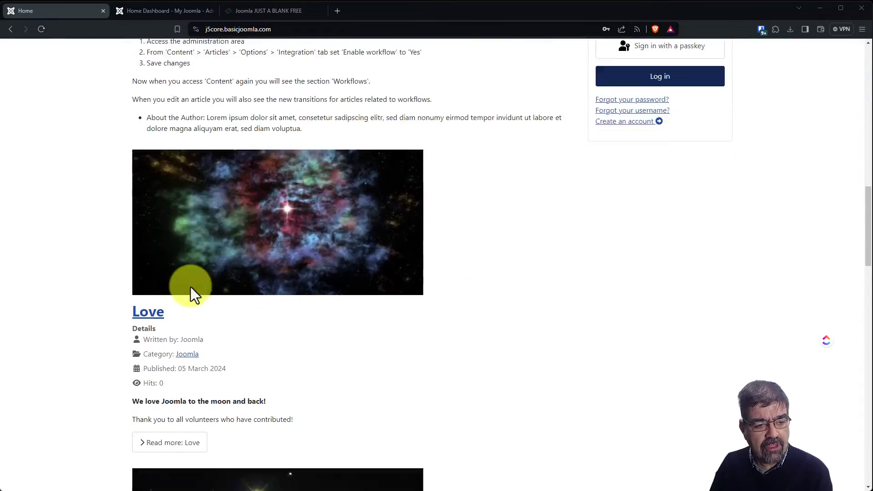
scroll(418, 205, "up", 5)
scroll(405, 162, "up", 10)
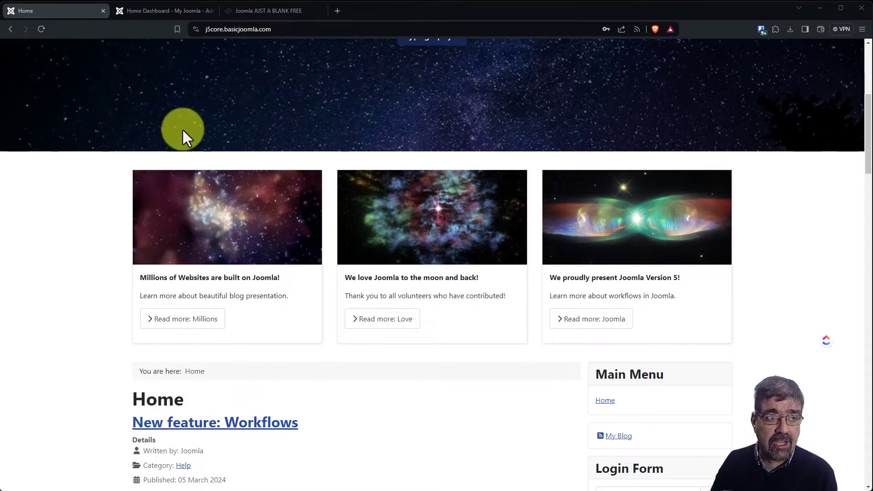
left_click(149, 9)
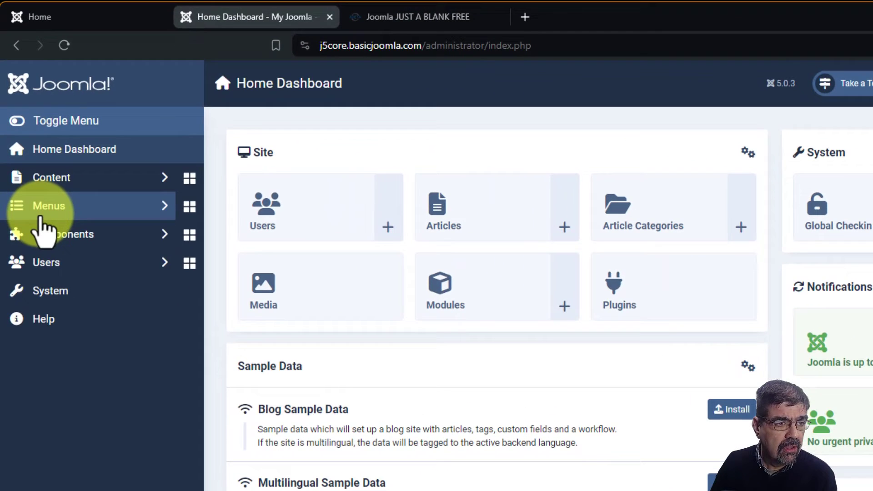
- Set the Home item's Blog Layout to 0 leading articles, 0 intro articles and 0 links, and save
left_click(28, 134)
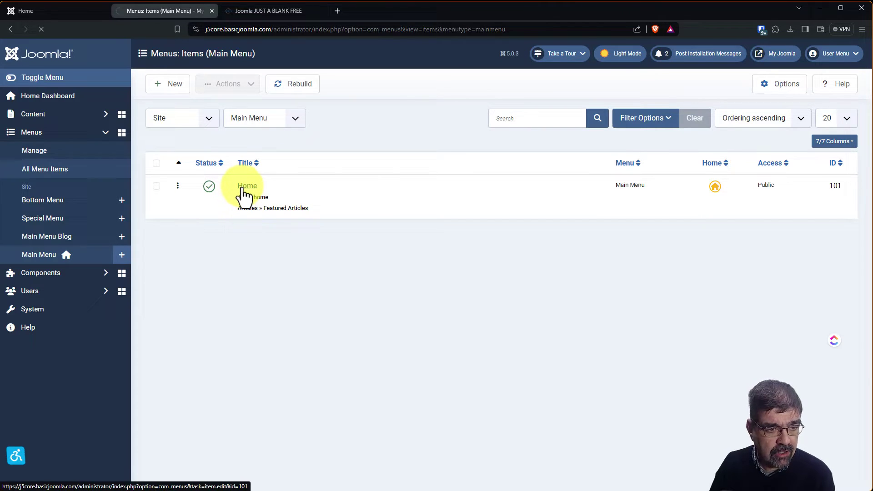
scroll(249, 191, "down", 2)
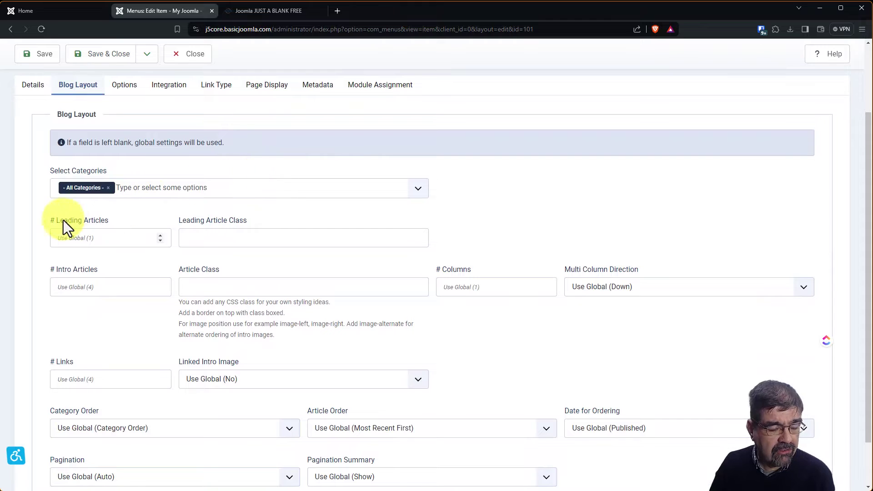
left_click(104, 239)
type("0")
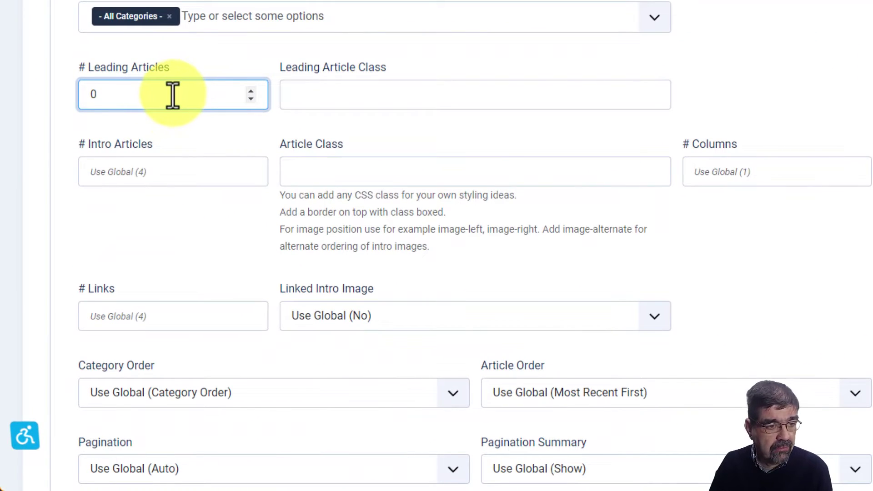
key("Tab")
left_click(165, 169)
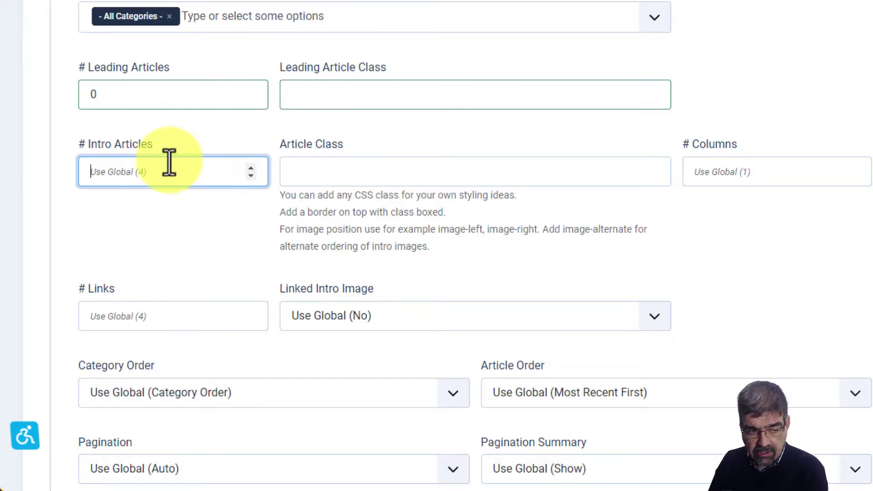
key("Tab")
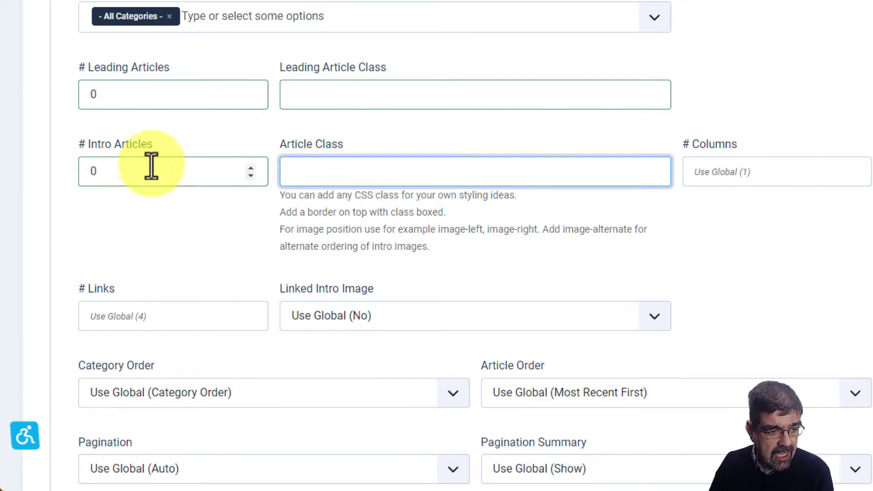
left_click(137, 313)
type("0")
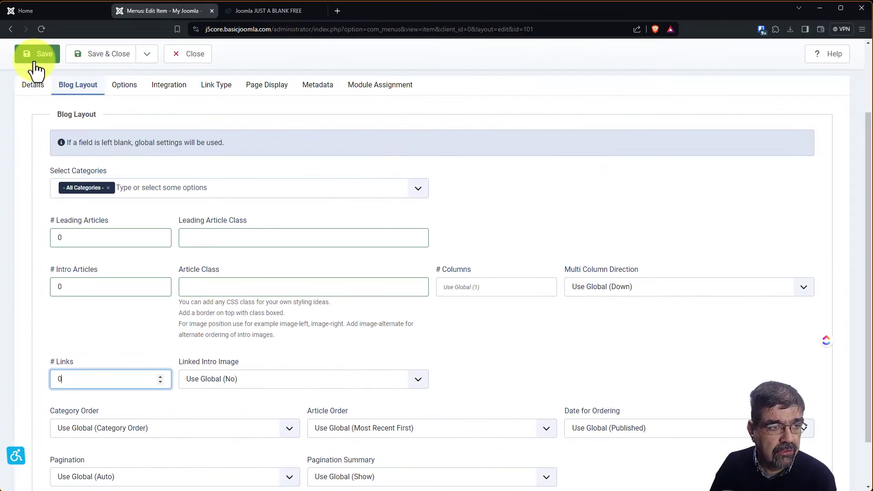
left_click(36, 59)
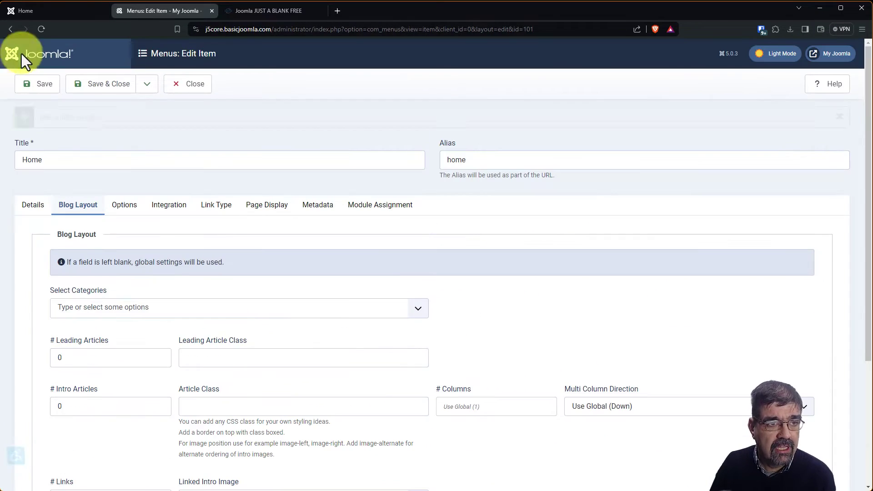
- Reload the front page and confirm only the Home heading remains, with no articles beneath it
left_click(62, 14)
left_click(40, 29)
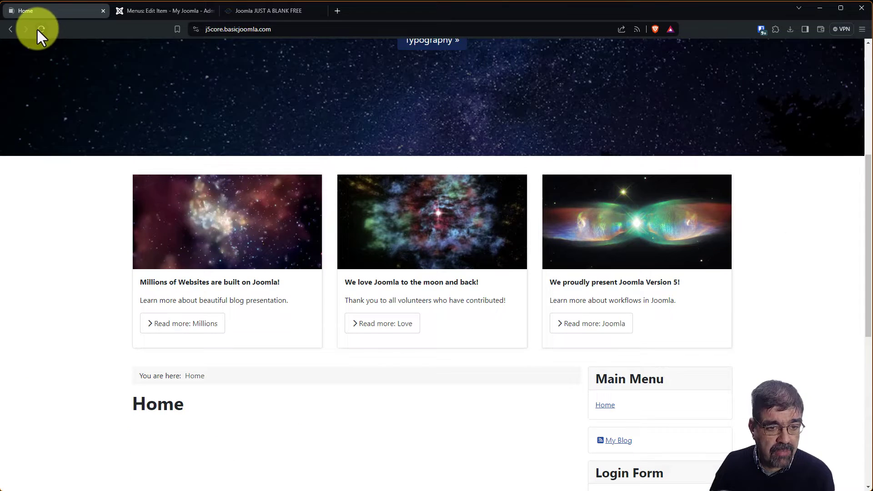
scroll(154, 150, "down", 5)
scroll(233, 257, "down", 2)
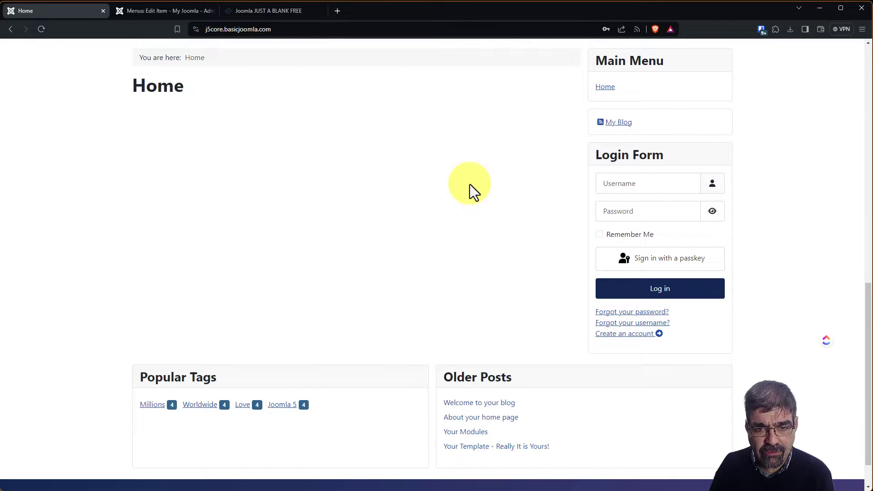
scroll(465, 187, "up", 3)
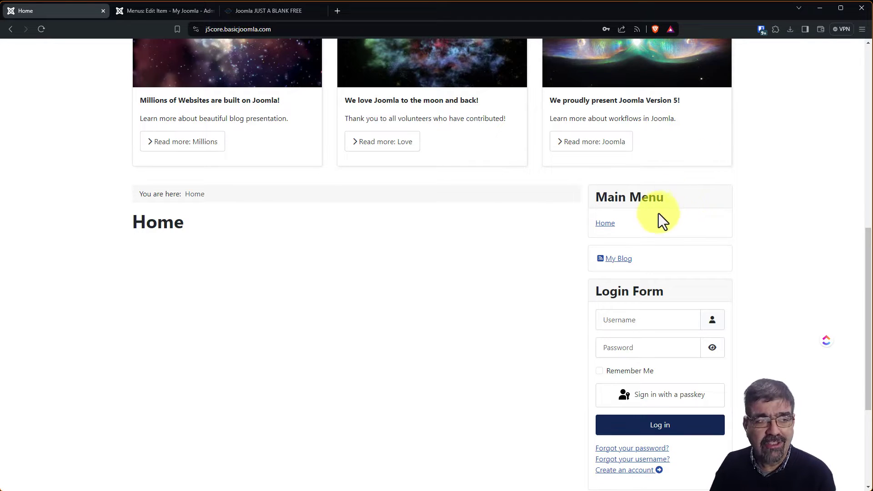
- Close the Home menu item editor and open the Site Modules list from the System dashboard
left_click(132, 13)
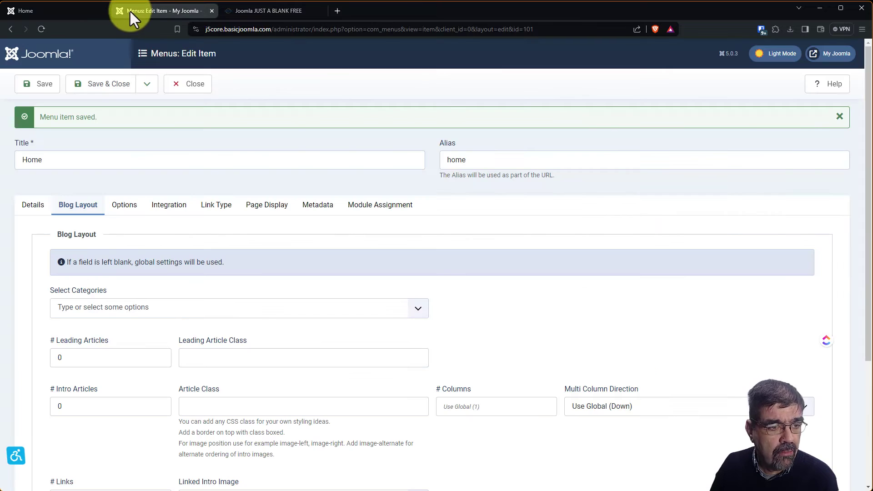
left_click(193, 86)
left_click(46, 311)
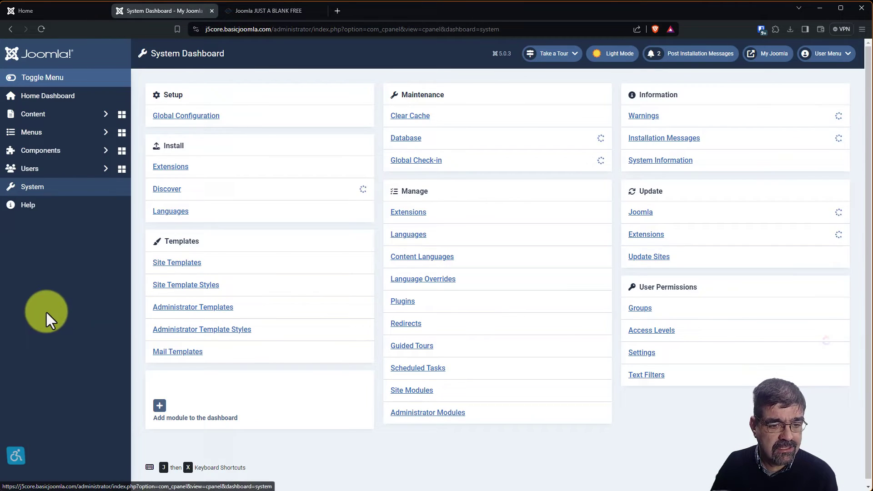
left_click(414, 391)
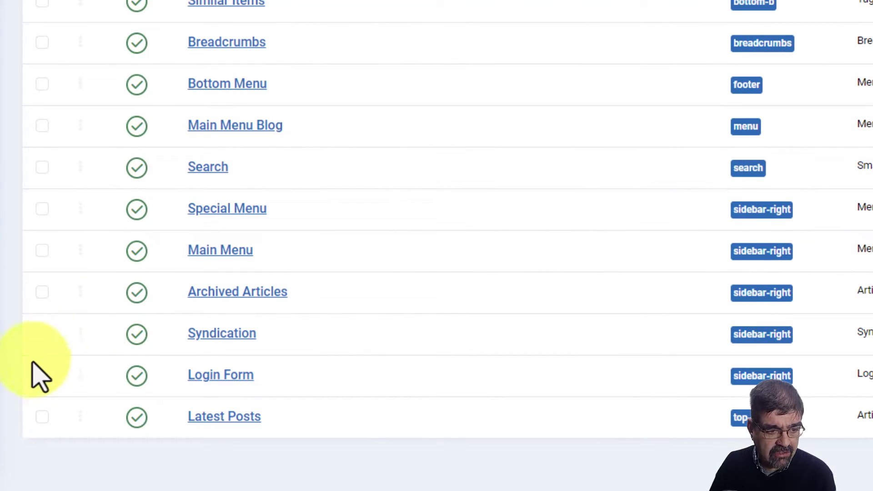
- Unpublish the sidebar-right modules: Main Menu, Special Menu, Archived Articles, Syndication and Login Form
left_click(42, 376)
left_click(42, 334)
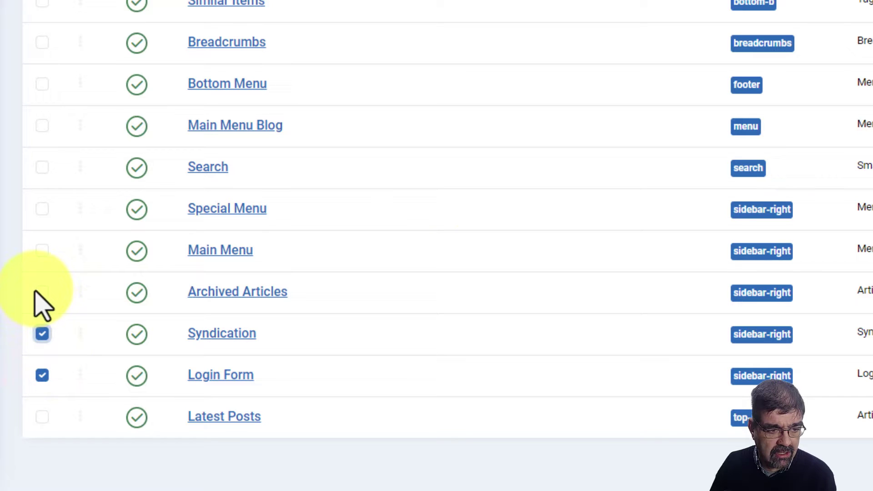
left_click(42, 291)
left_click(42, 209)
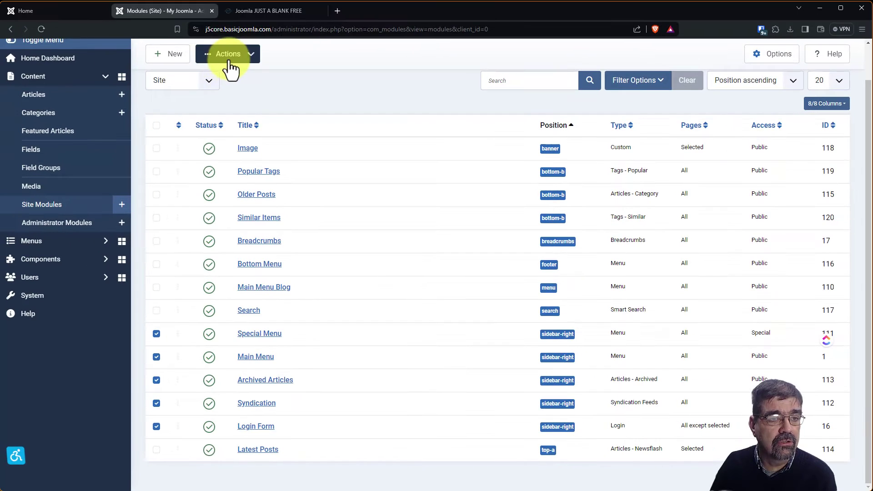
left_click(231, 56)
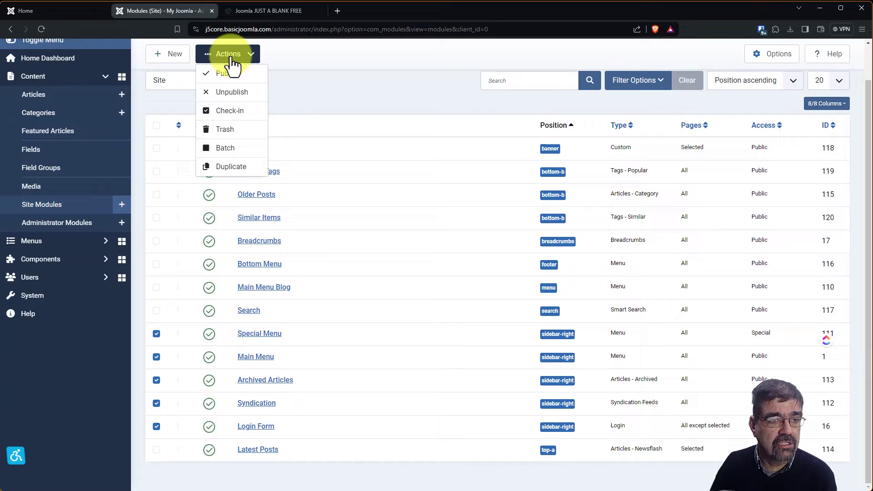
left_click(241, 94)
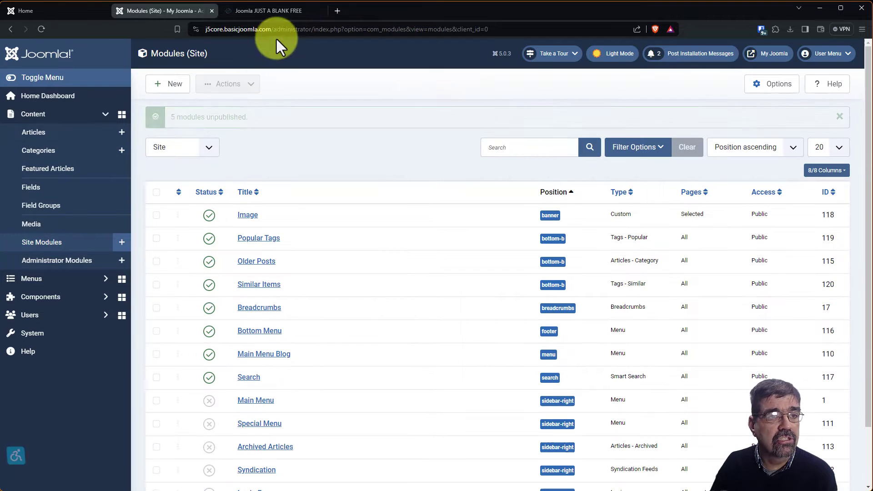
left_click(51, 9)
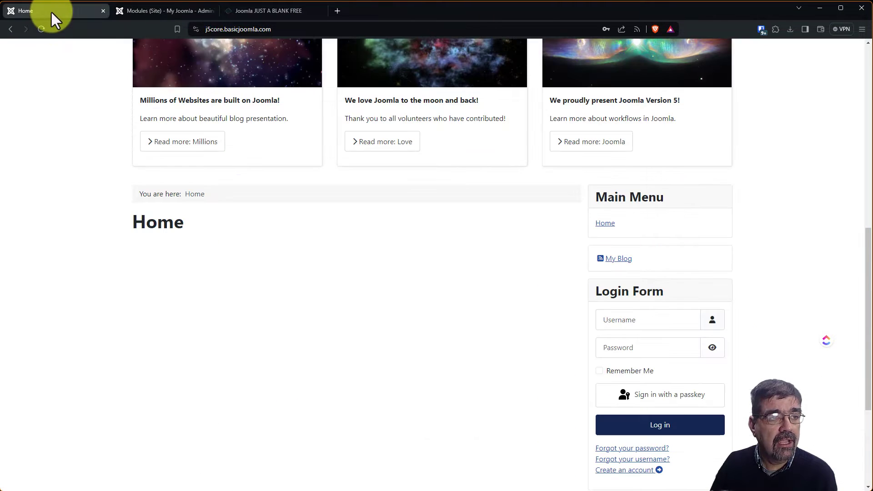
left_click(40, 33)
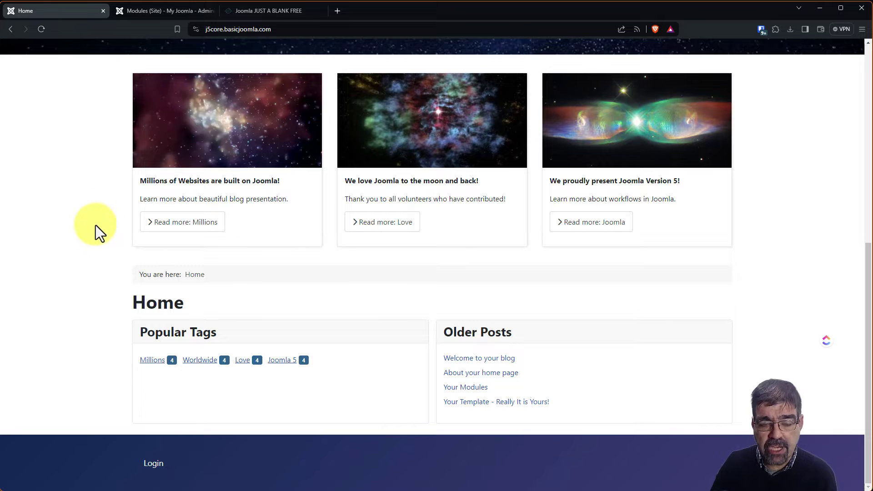
scroll(189, 140, "up", 5)
scroll(460, 80, "down", 5)
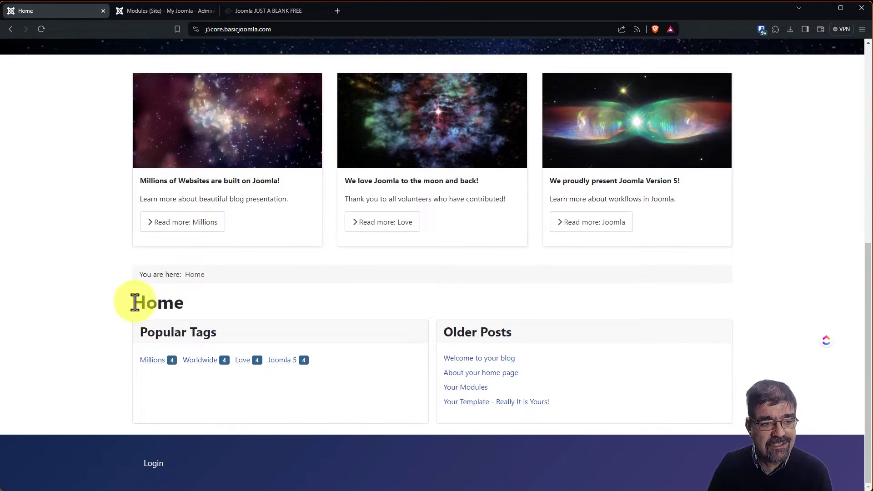
left_click_drag(134, 303, 187, 300)
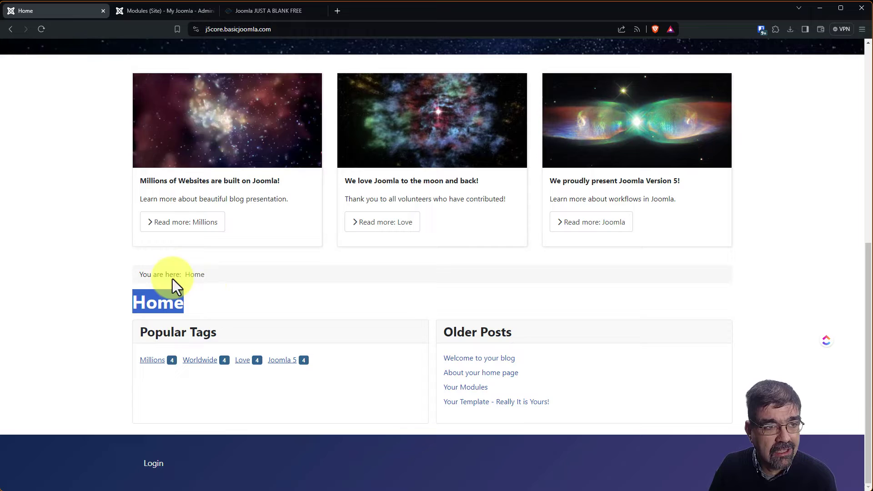
- Set the Home menu item's Show Page Heading to Hide on the Page Display tab and save
left_click(125, 12)
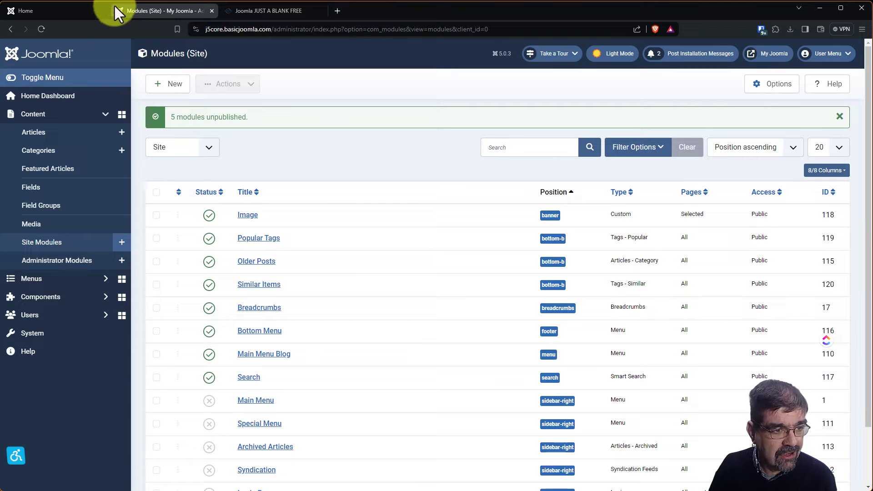
left_click(31, 282)
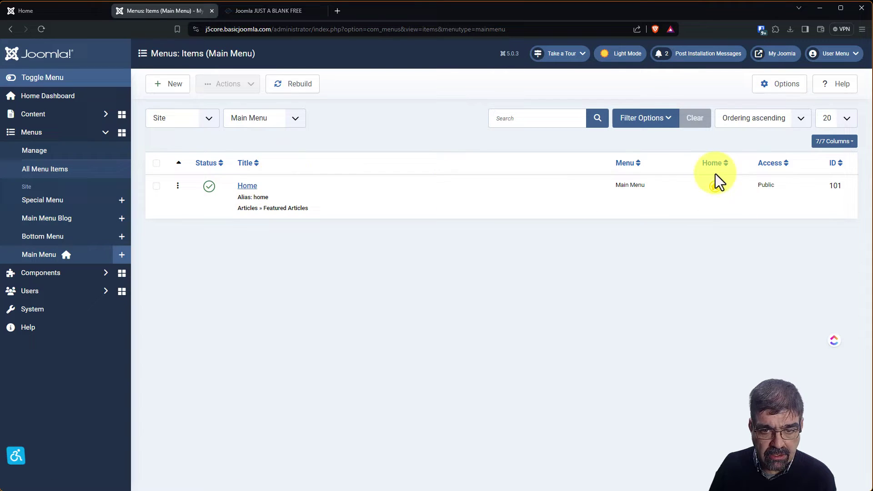
left_click(247, 191)
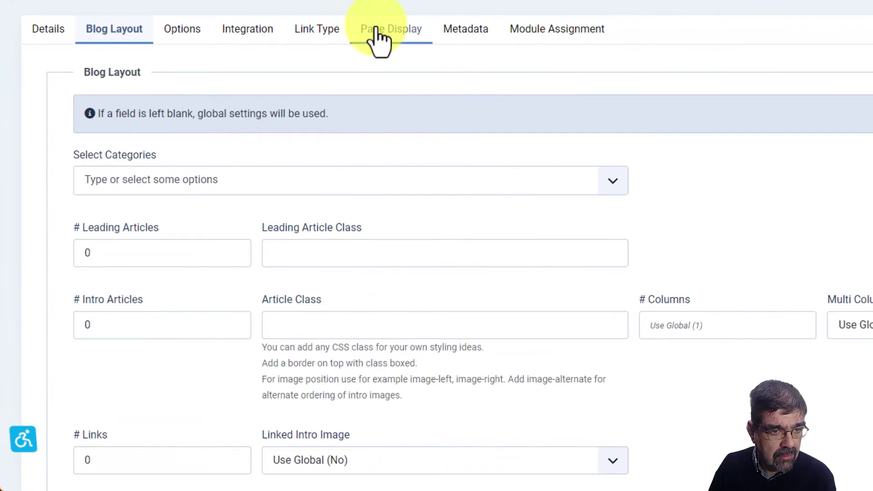
left_click(257, 177)
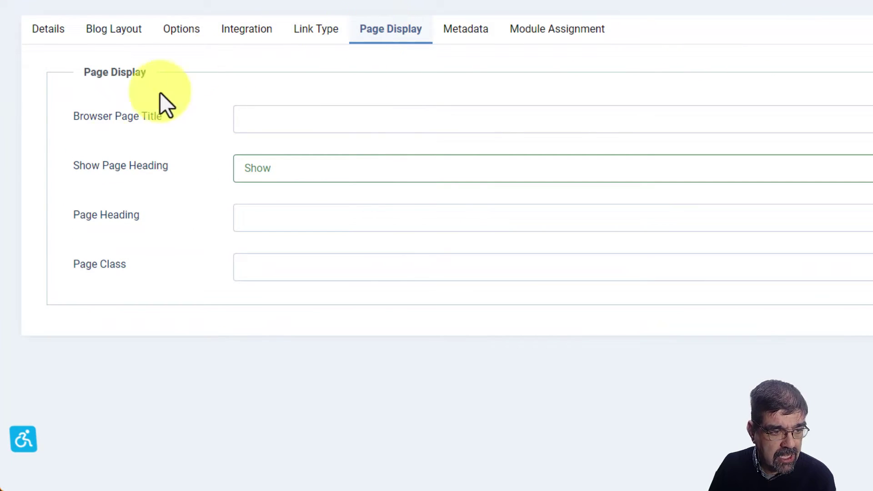
left_click(278, 168)
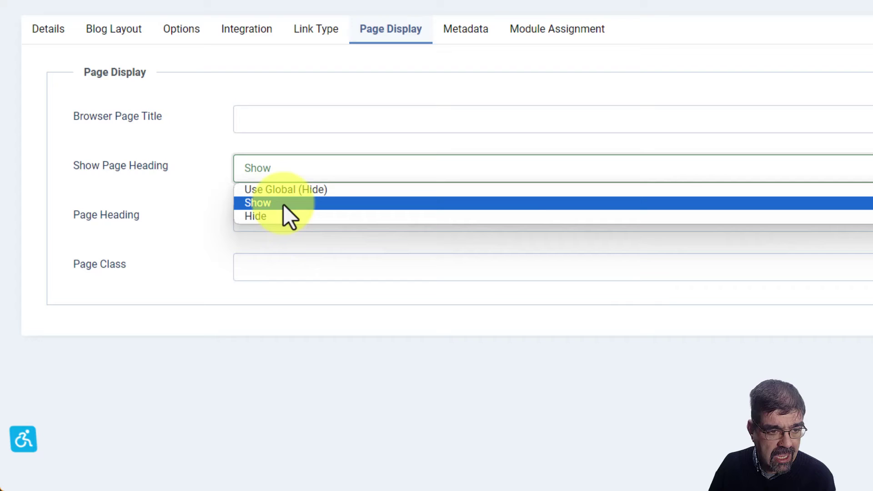
left_click(283, 217)
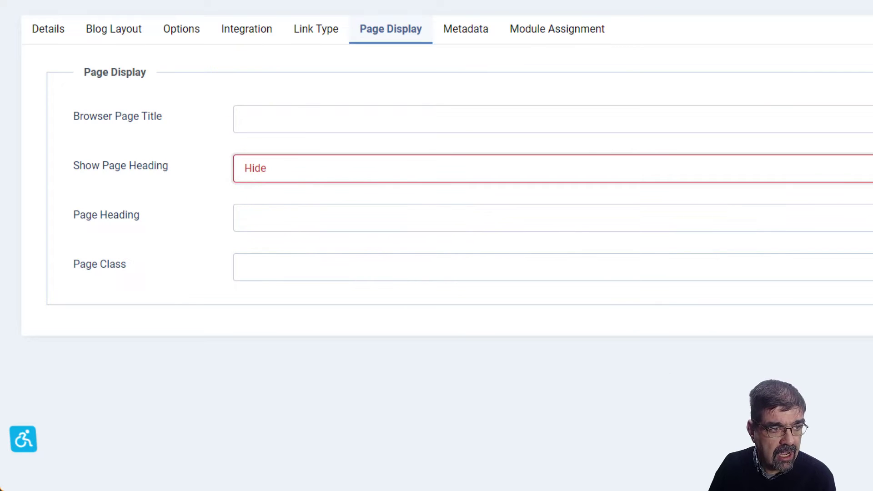
left_click(39, 68)
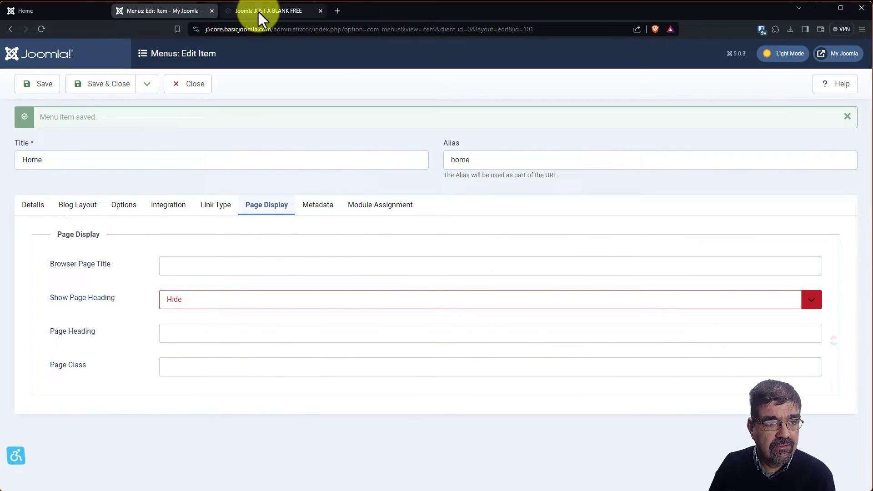
left_click(50, 12)
left_click(40, 29)
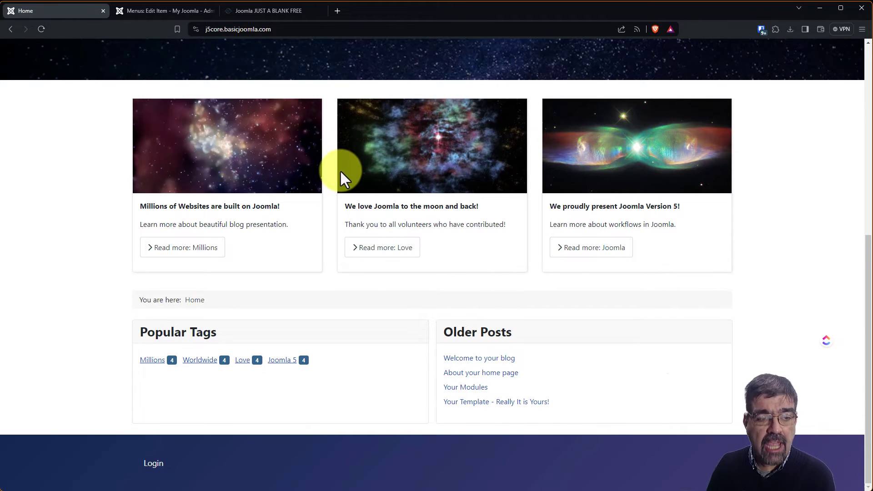
scroll(334, 173, "up", 4)
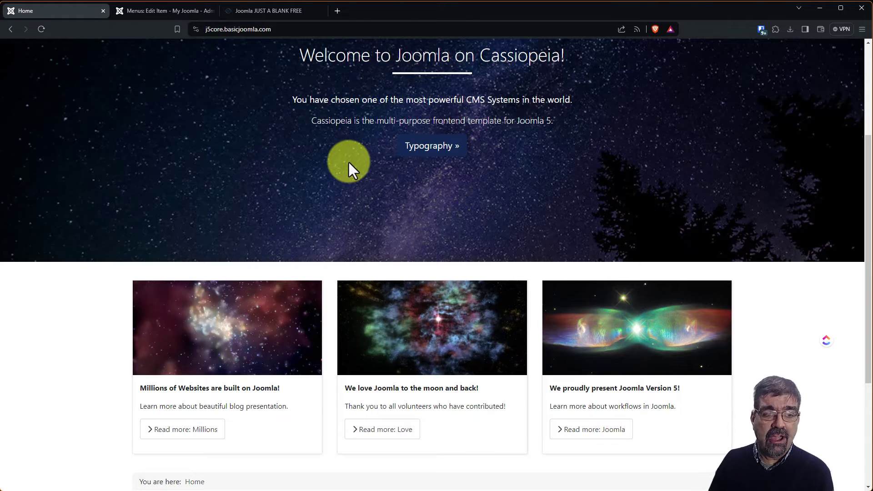
- Set the Home menu item's Show Page Heading back to Show
key("ctrl+Tab")
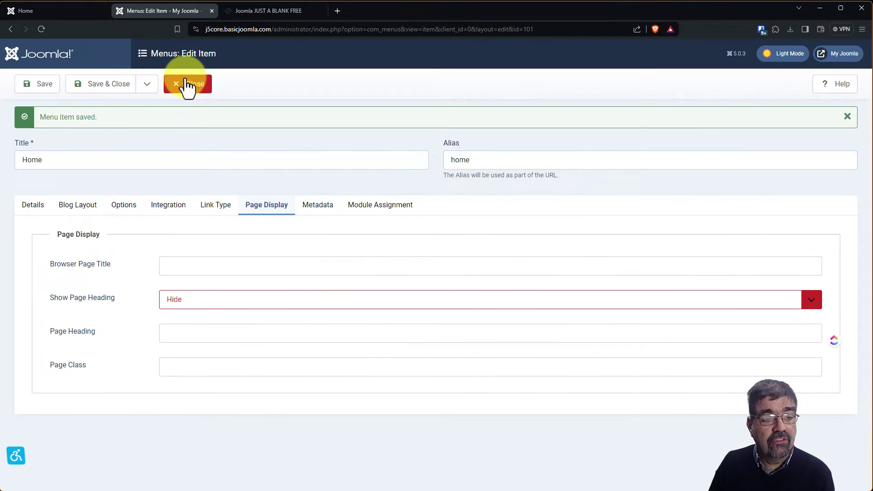
left_click(232, 307)
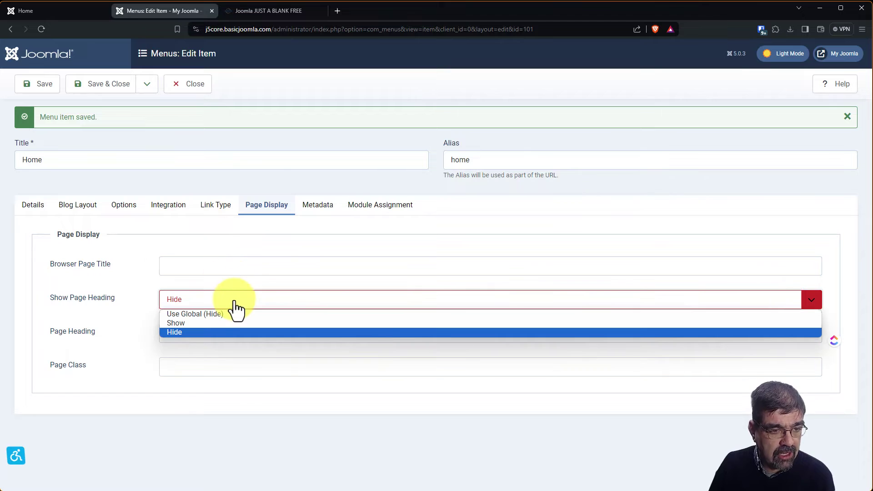
left_click(225, 322)
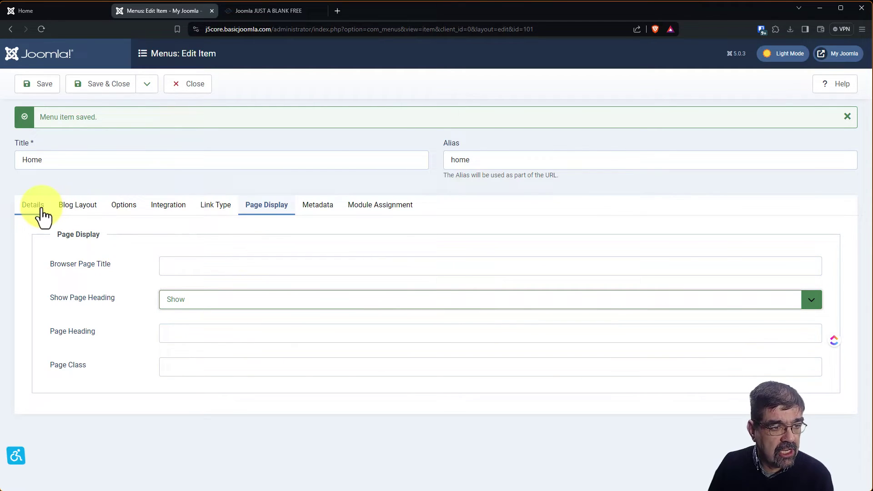
- Clear # Leading Articles, # Intro Articles and # Links to use global defaults, and save
left_click(66, 209)
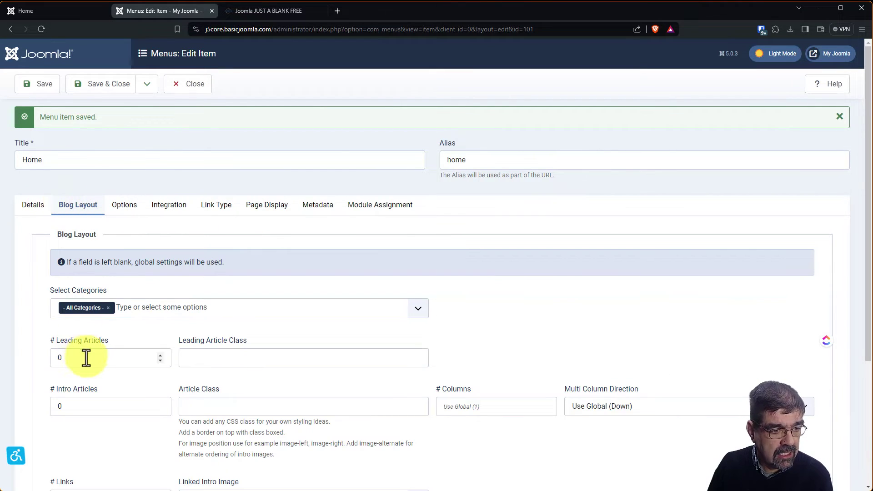
left_click_drag(86, 358, 28, 360)
key("BackSpace")
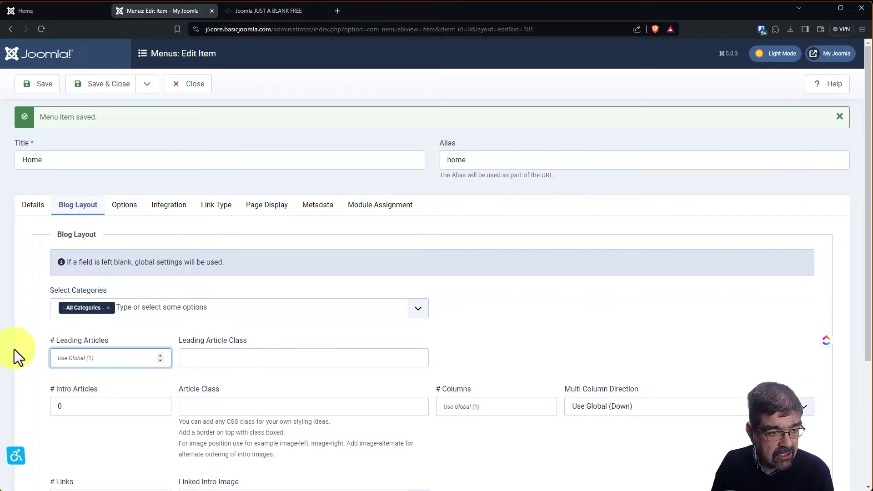
key("Tab")
key("Tab")
key("BackSpace")
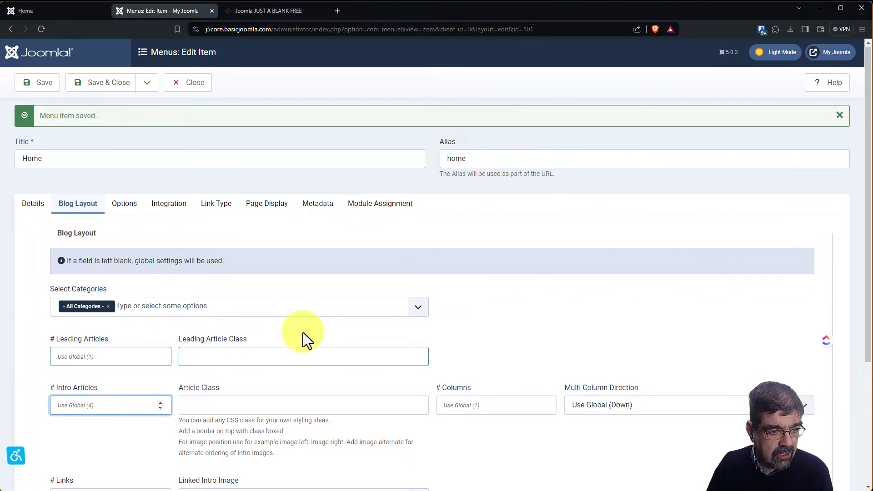
scroll(218, 339, "down", 4)
left_click_drag(92, 323, 23, 322)
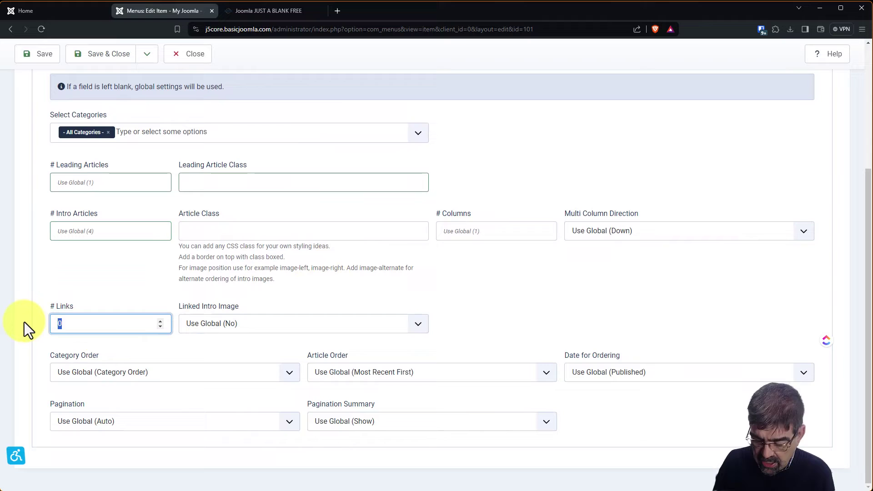
key("BackSpace")
key("Tab")
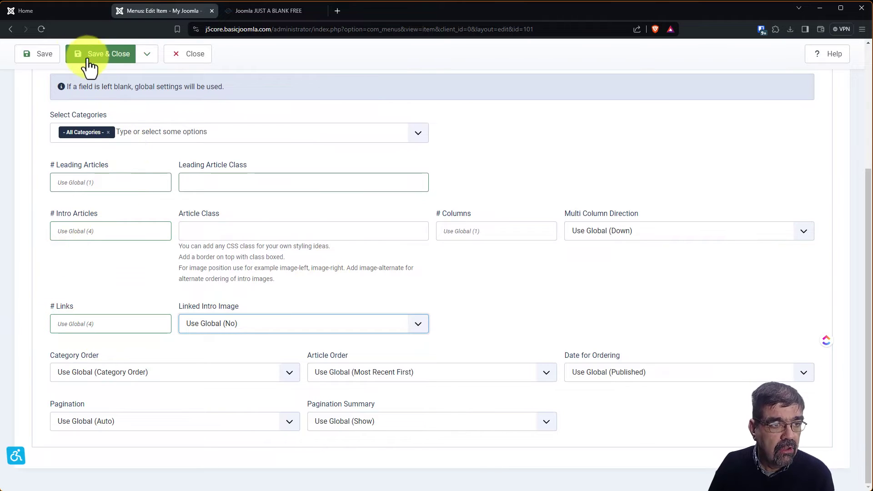
left_click(40, 56)
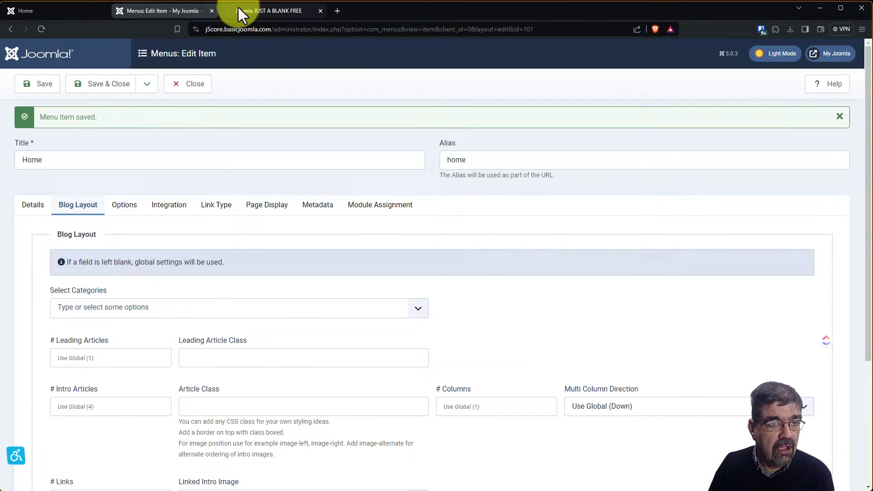
- Reload the front page and check the Home heading with blog articles such as New feature: Workflows
left_click(67, 9)
left_click(43, 29)
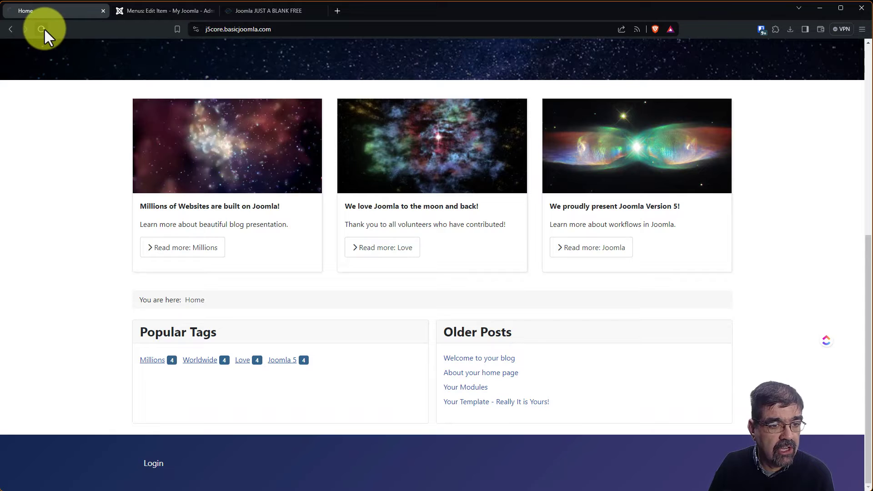
scroll(593, 214, "down", 4)
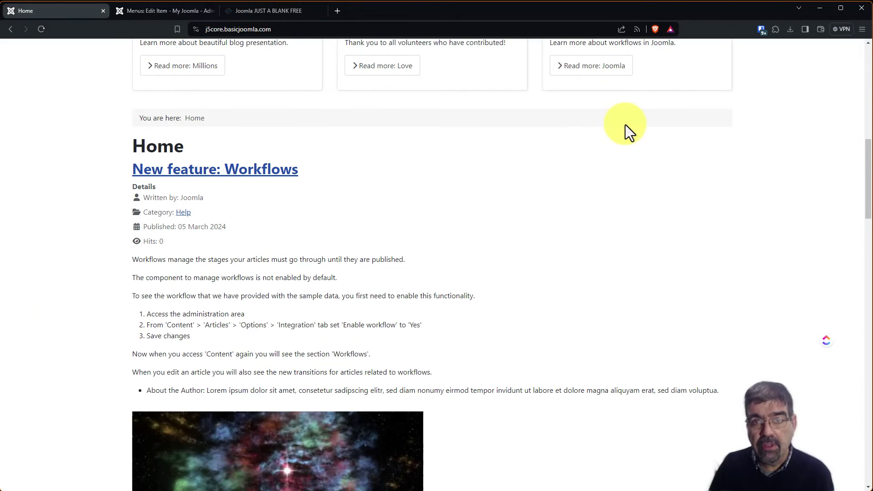
scroll(277, 216, "down", 15)
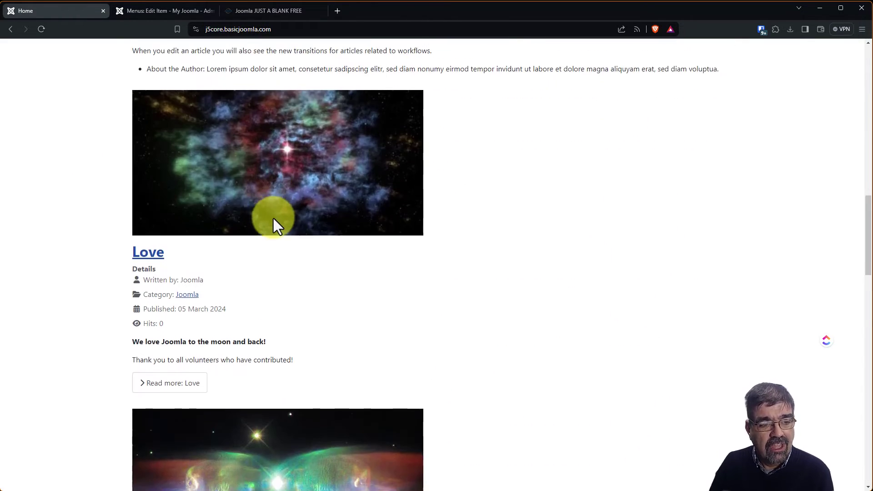
scroll(278, 257, "down", 12)
scroll(285, 326, "up", 13)
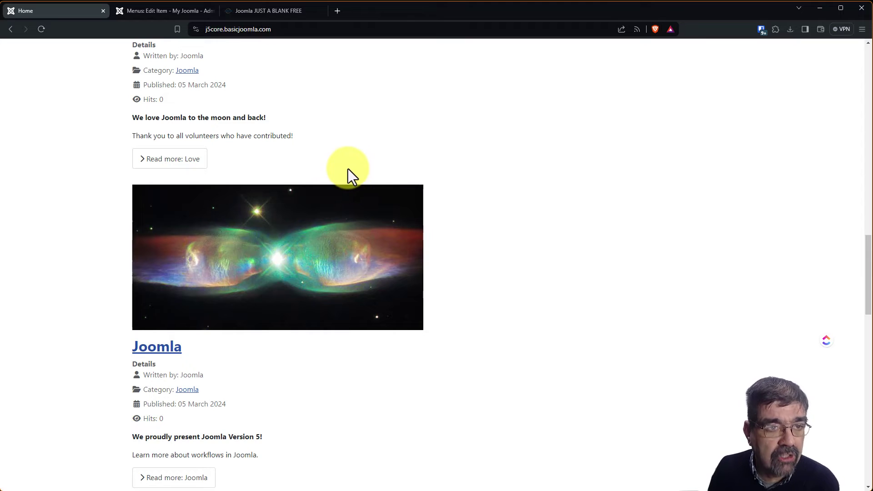
scroll(301, 203, "up", 10)
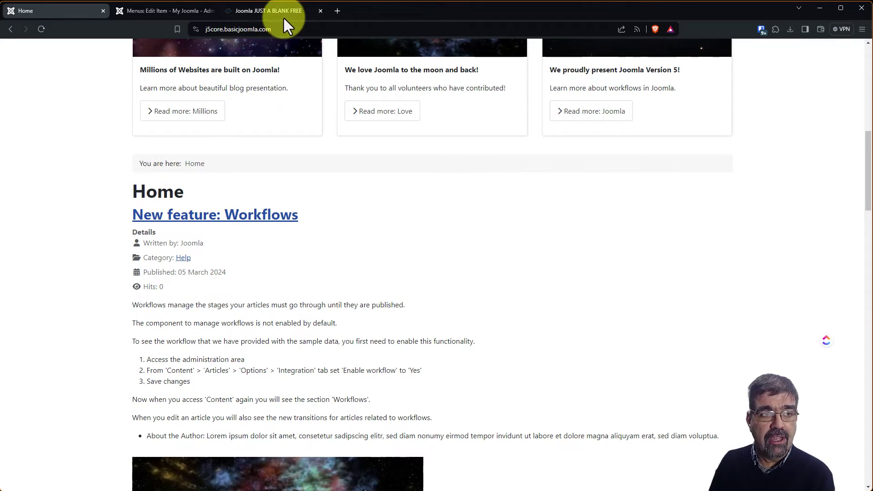
- View the Joomla JUST A BLANK FREE extension page on dev.adeta.lv
left_click(272, 9)
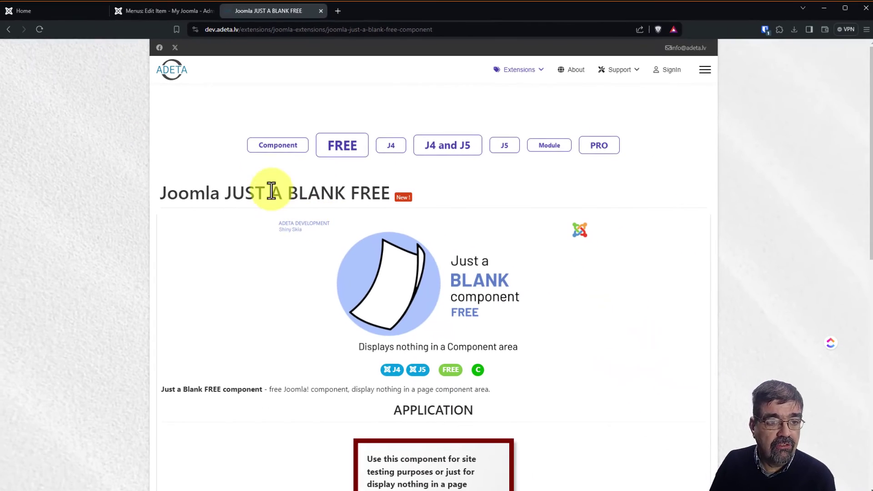
scroll(273, 188, "down", 3)
scroll(275, 193, "up", 3)
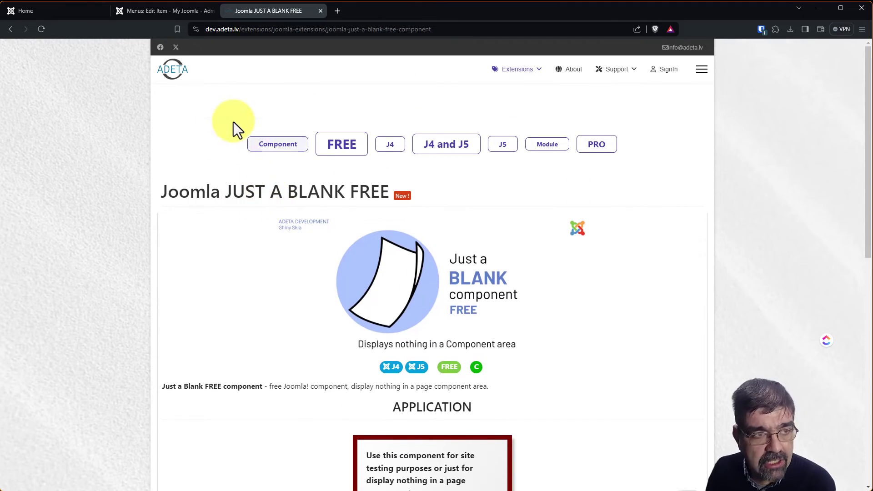
- Save and close the Home item, then install com_justablank-j45-free.zip via Install Extensions
left_click(119, 10)
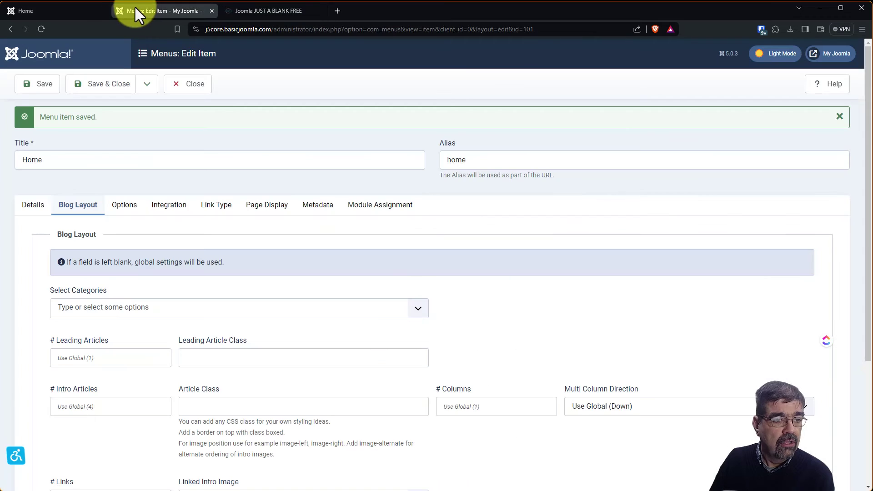
left_click(110, 85)
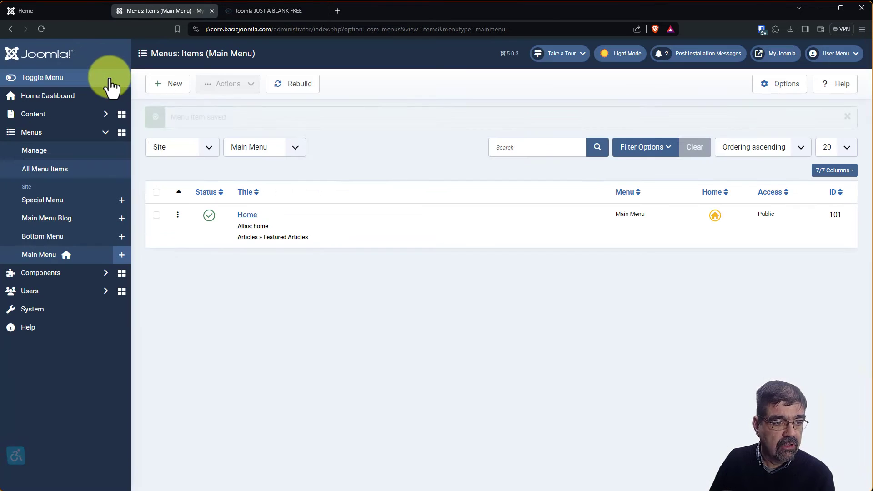
left_click(40, 309)
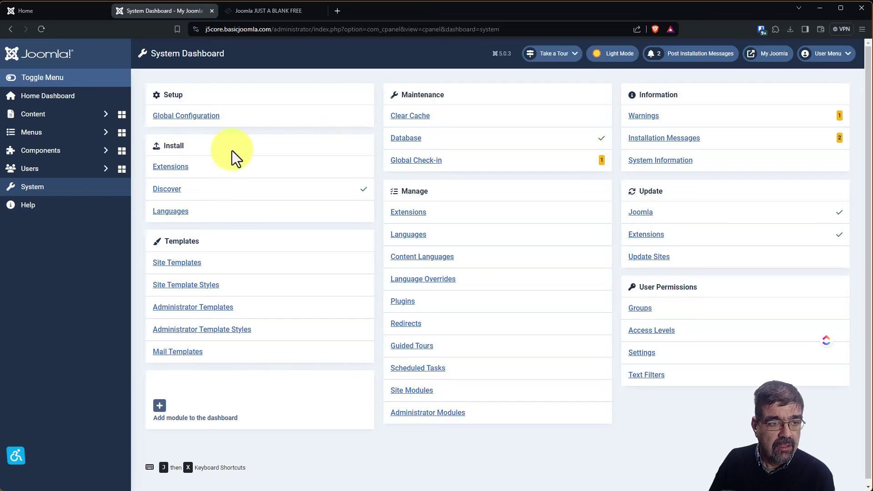
left_click(172, 166)
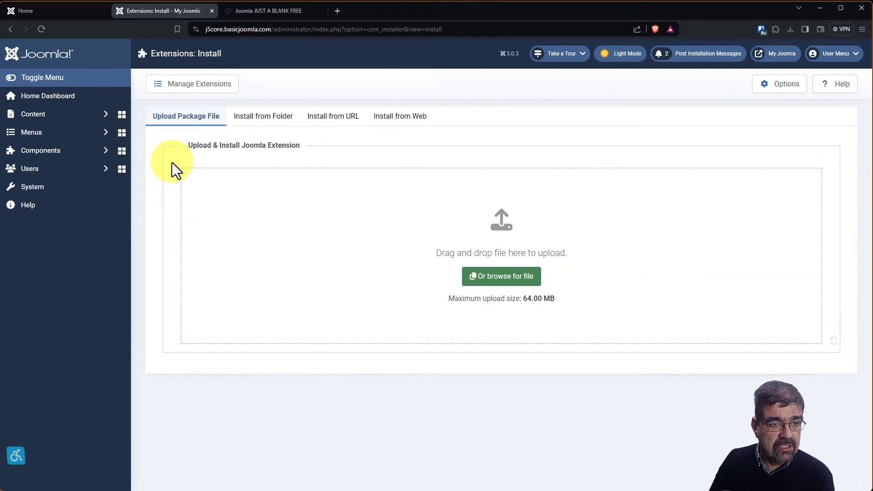
left_click(786, 31)
left_click_drag(734, 72, 472, 247)
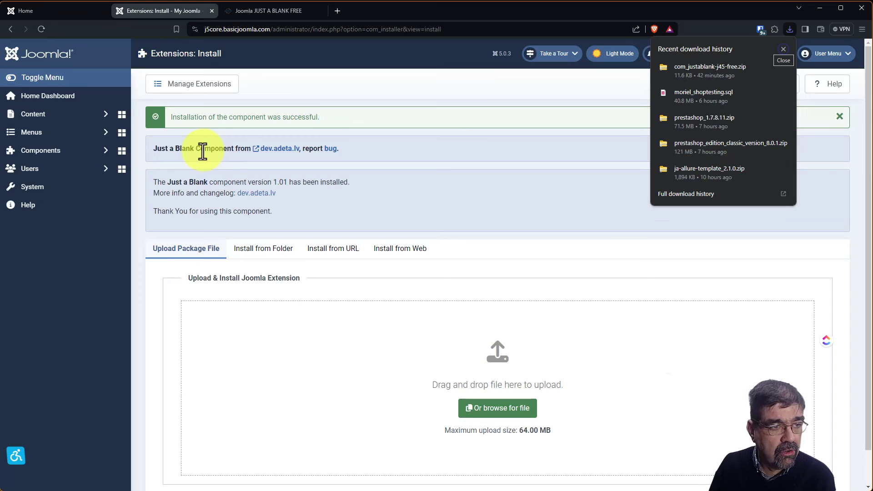
- Change the Home menu item's type to Just a Blank » Just a Blank, linking to com_justablank
left_click(32, 131)
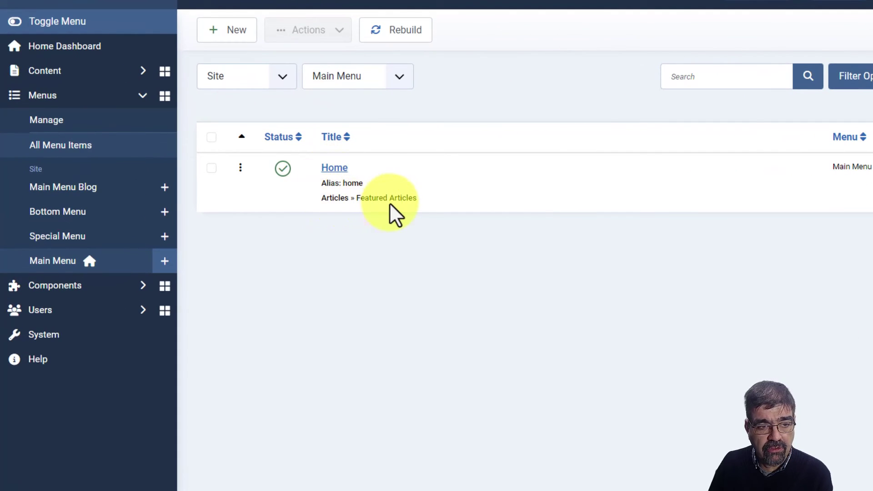
left_click(332, 169)
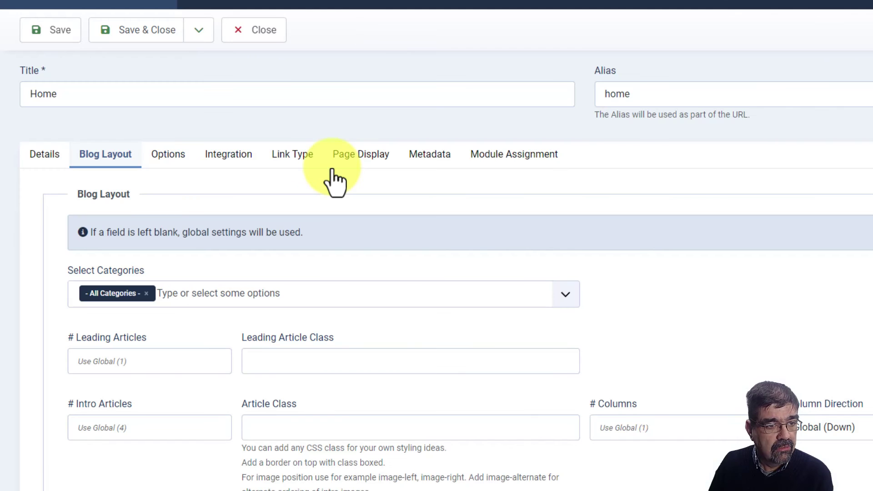
left_click(42, 157)
left_click(826, 201)
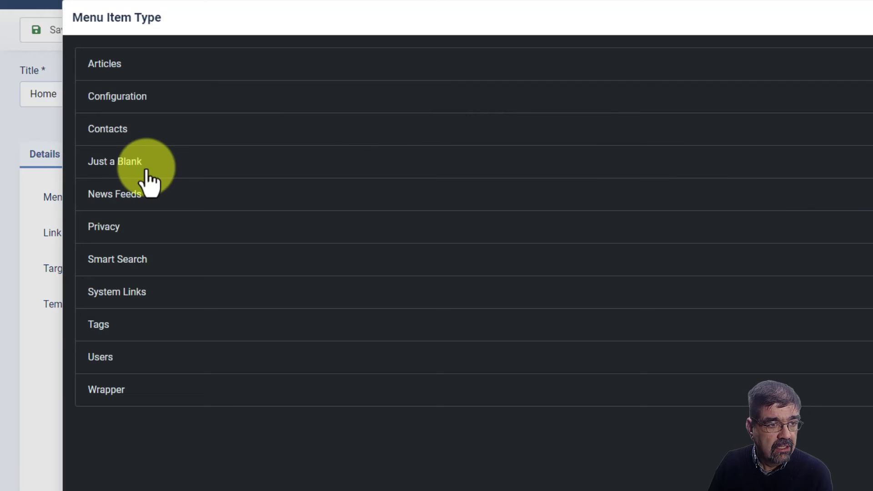
left_click(133, 166)
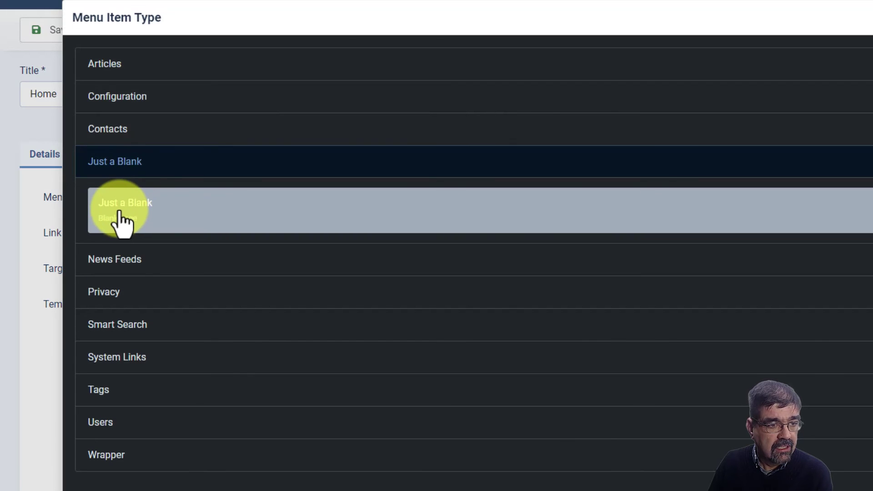
left_click(118, 216)
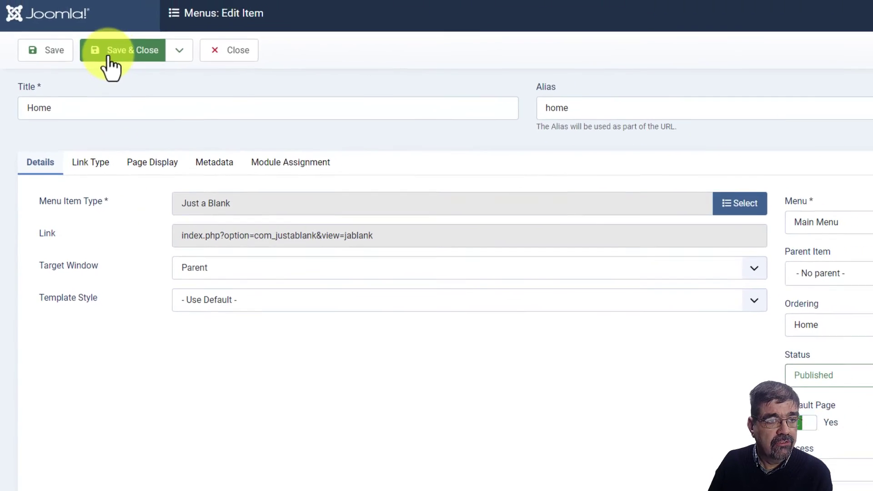
- Save and close the Home menu item, then reload the front page to confirm only modules show
left_click(108, 56)
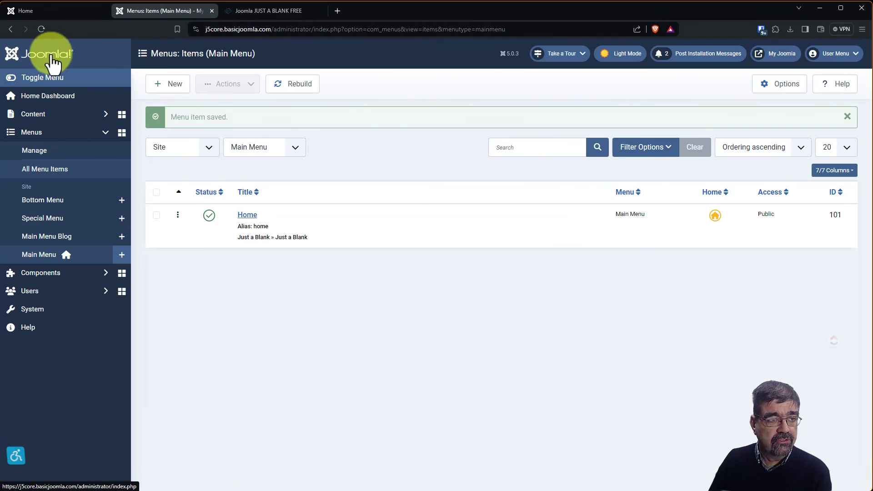
left_click(36, 10)
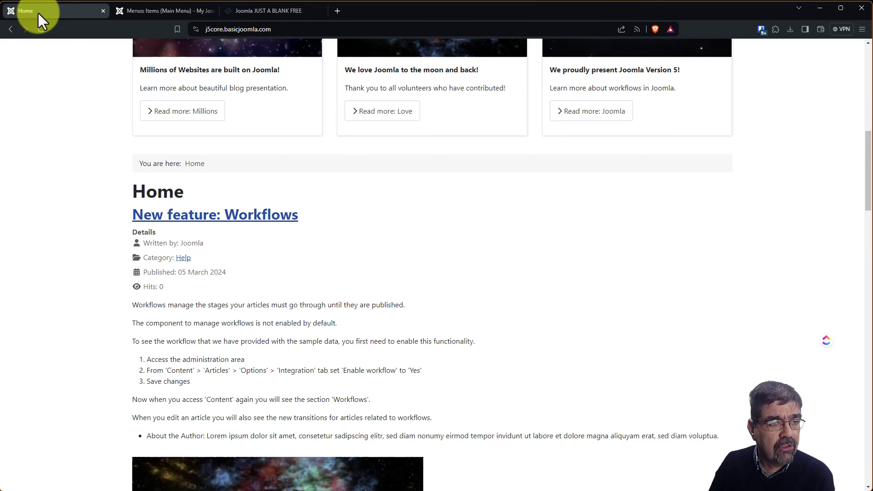
left_click(41, 30)
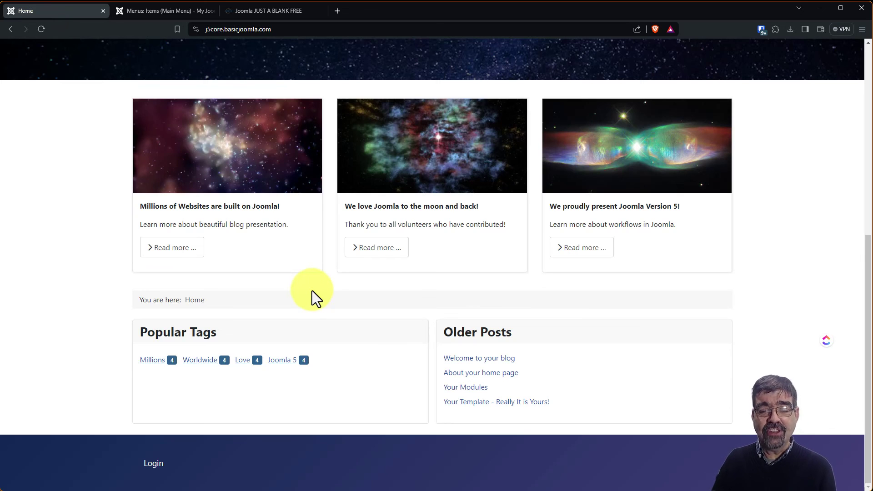